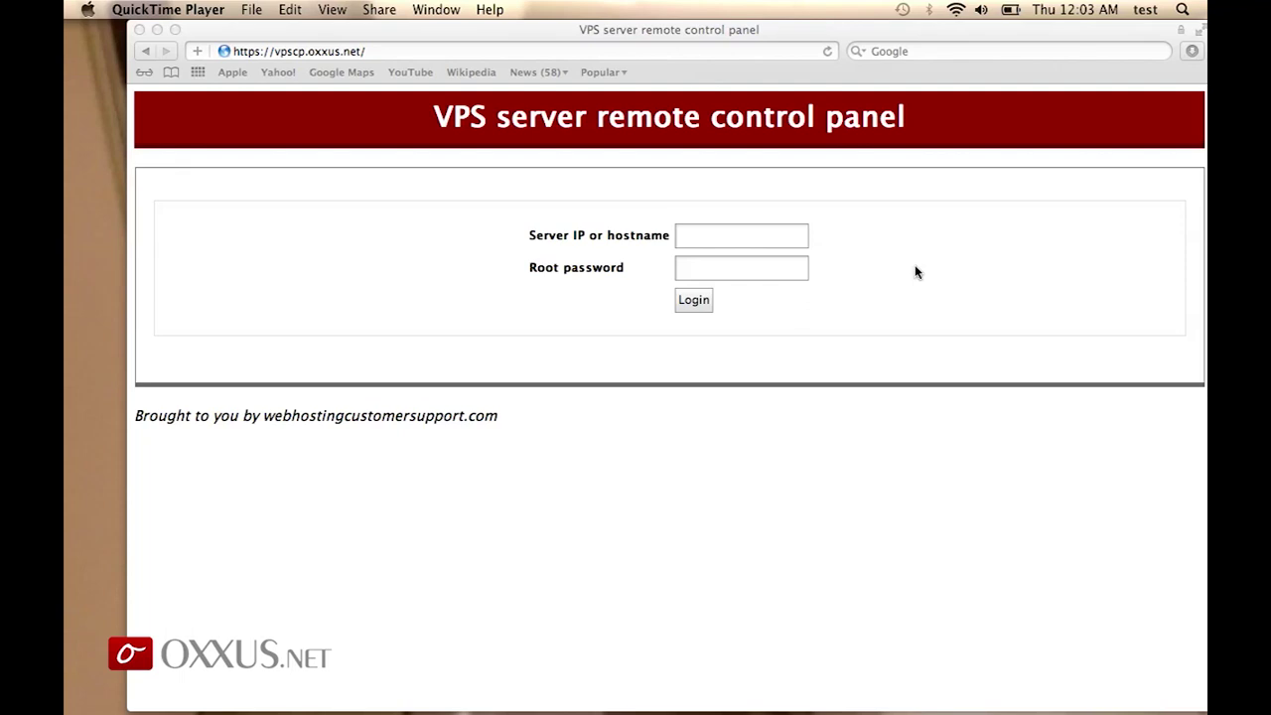
Step: Log in to the VPS at 63.247.92.205 with the root password and review its hostname and process information
{"action": "left_click", "coordinate": [734, 241]}
{"action": "type", "text": "63.247.92.205"}
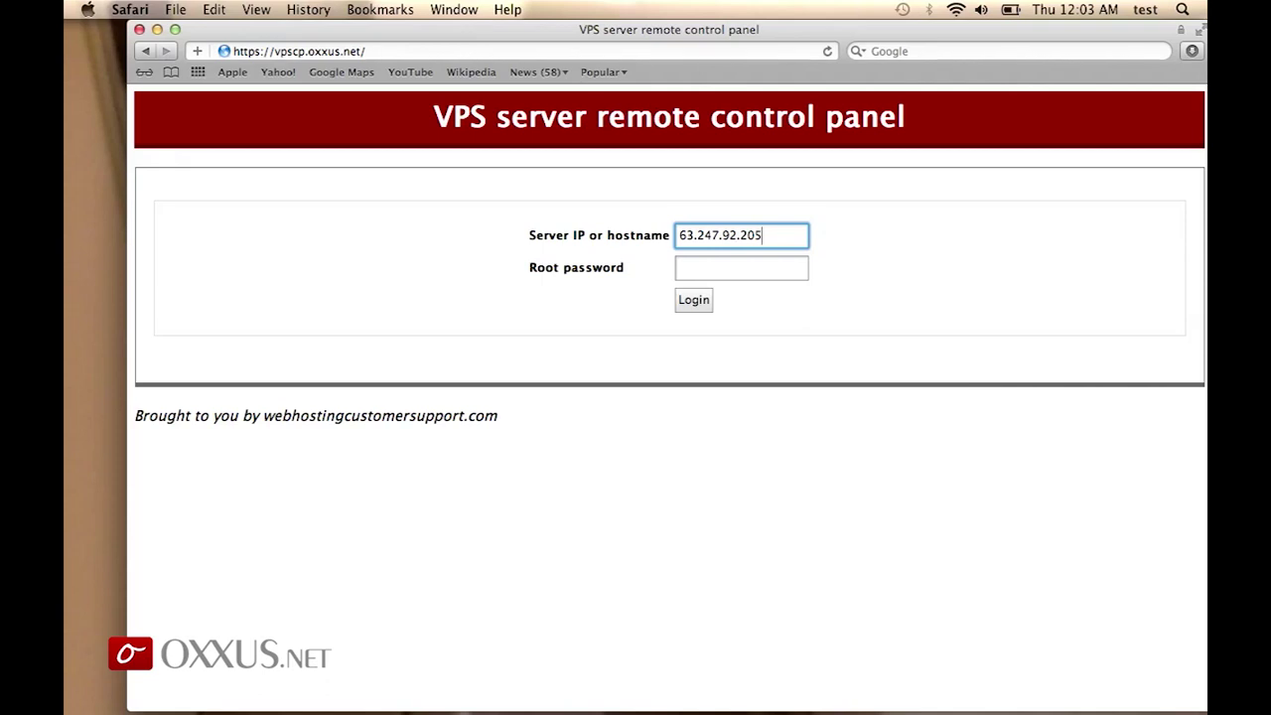
{"action": "key", "text": "Tab"}
{"action": "type", "text": "····"}
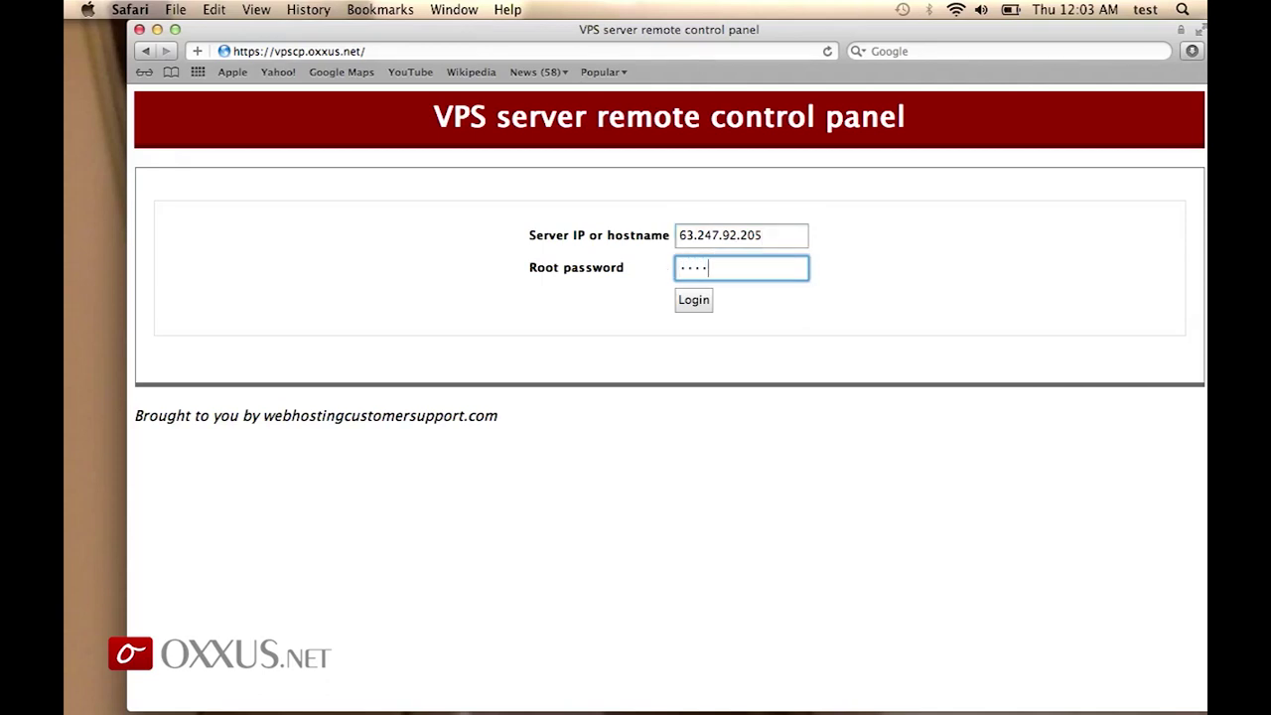
{"action": "type", "text": "••••••"}
{"action": "left_click", "coordinate": [694, 303]}
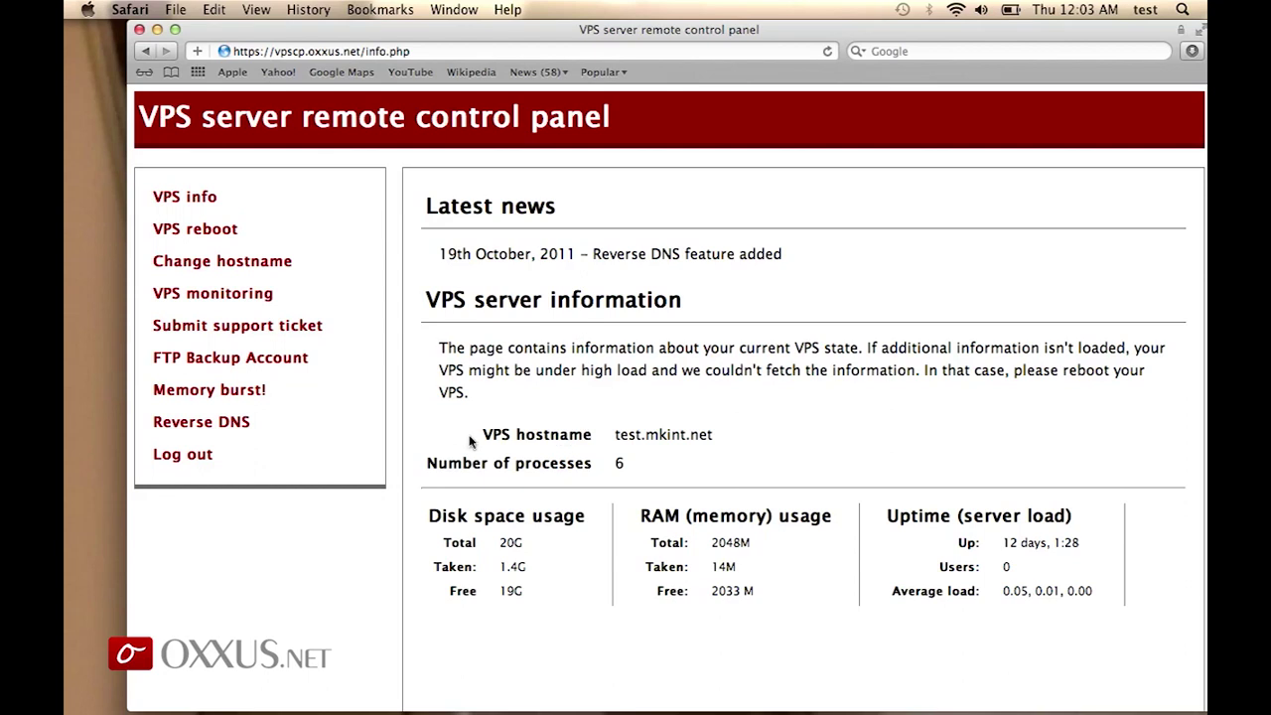
{"action": "left_click_drag", "start_coordinate": [463, 440], "coordinate": [681, 463]}
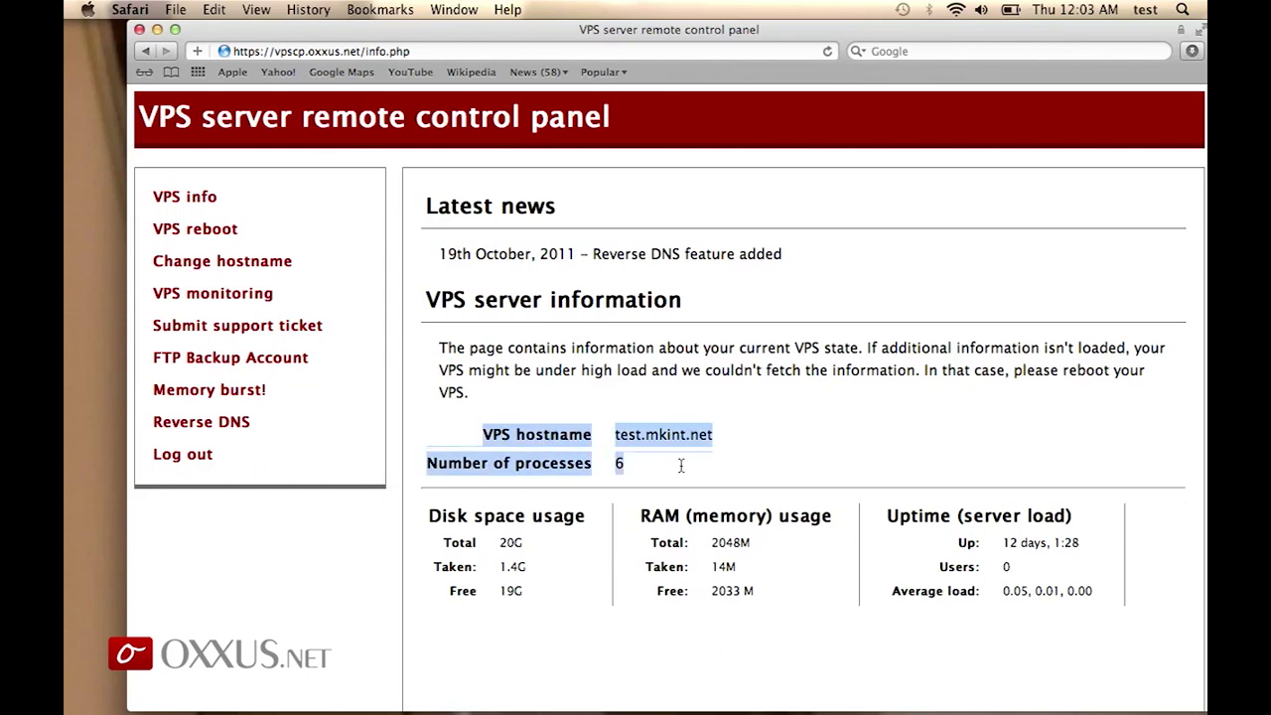
{"action": "left_click", "coordinate": [681, 463]}
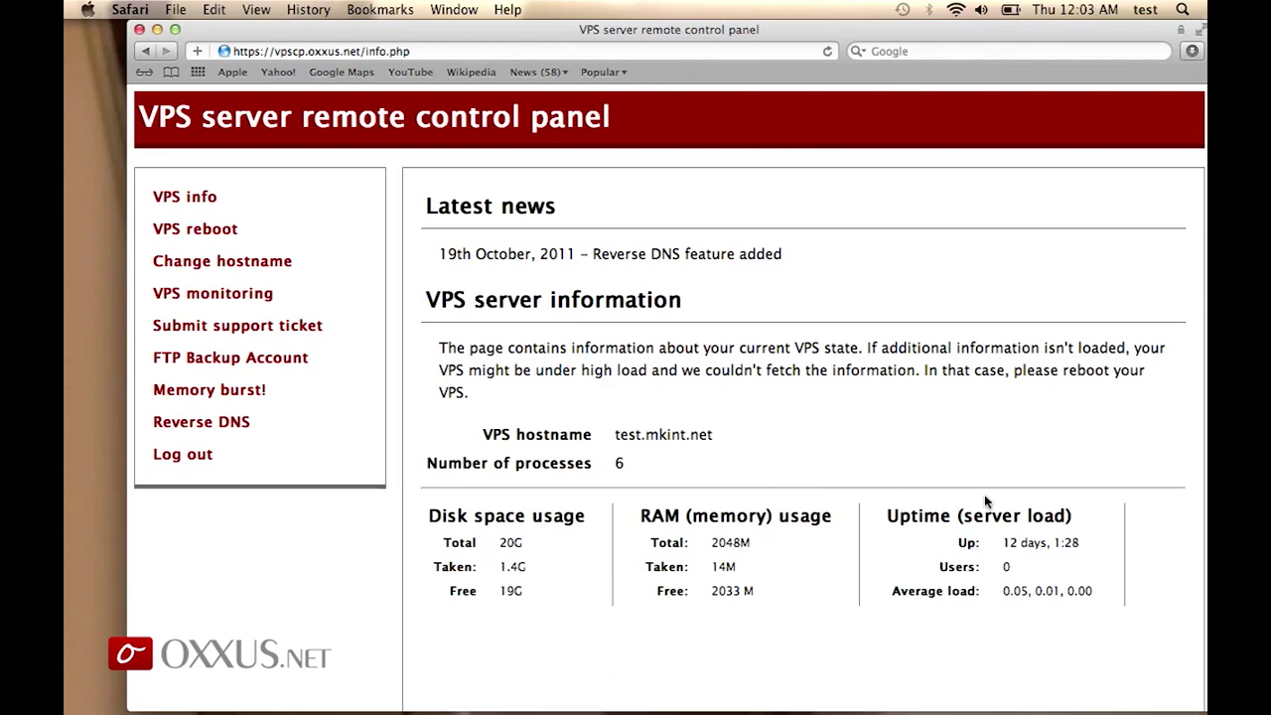
Step: Request a remote reboot of the VPS with the reboot option set to Confirm, and check the outcome
{"action": "left_click", "coordinate": [250, 229]}
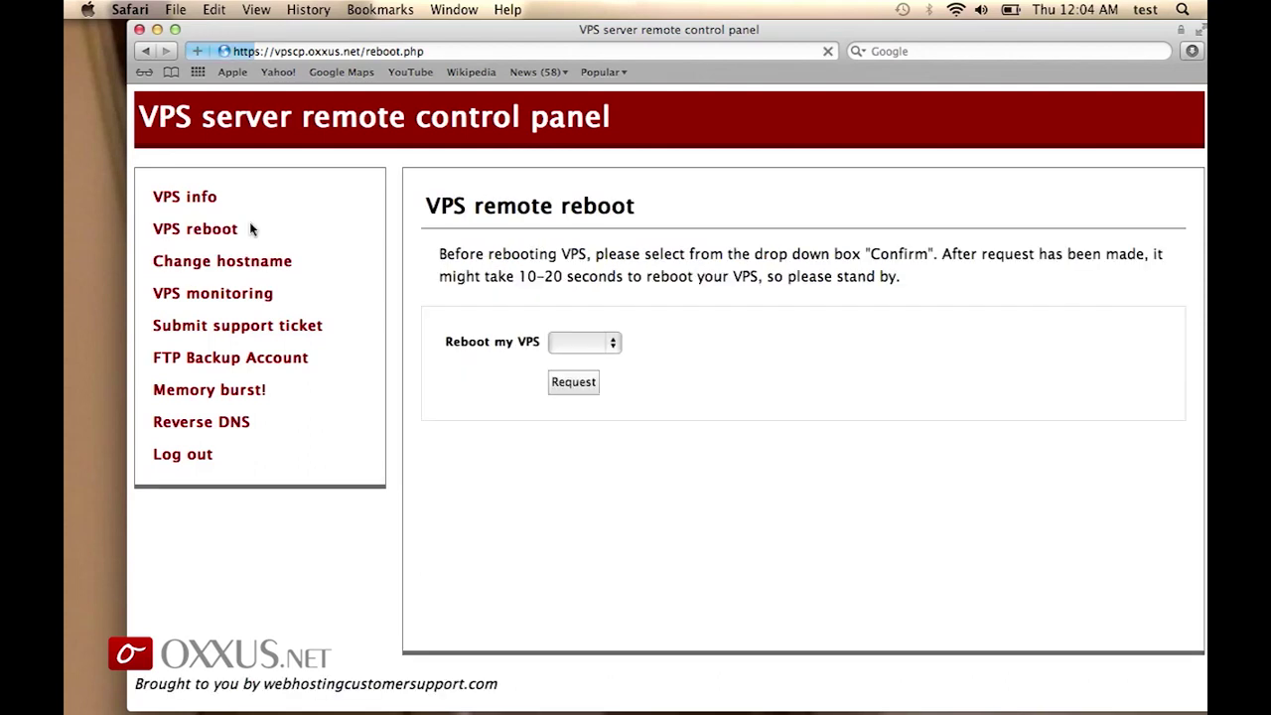
{"action": "left_click", "coordinate": [594, 342]}
{"action": "left_click", "coordinate": [595, 368]}
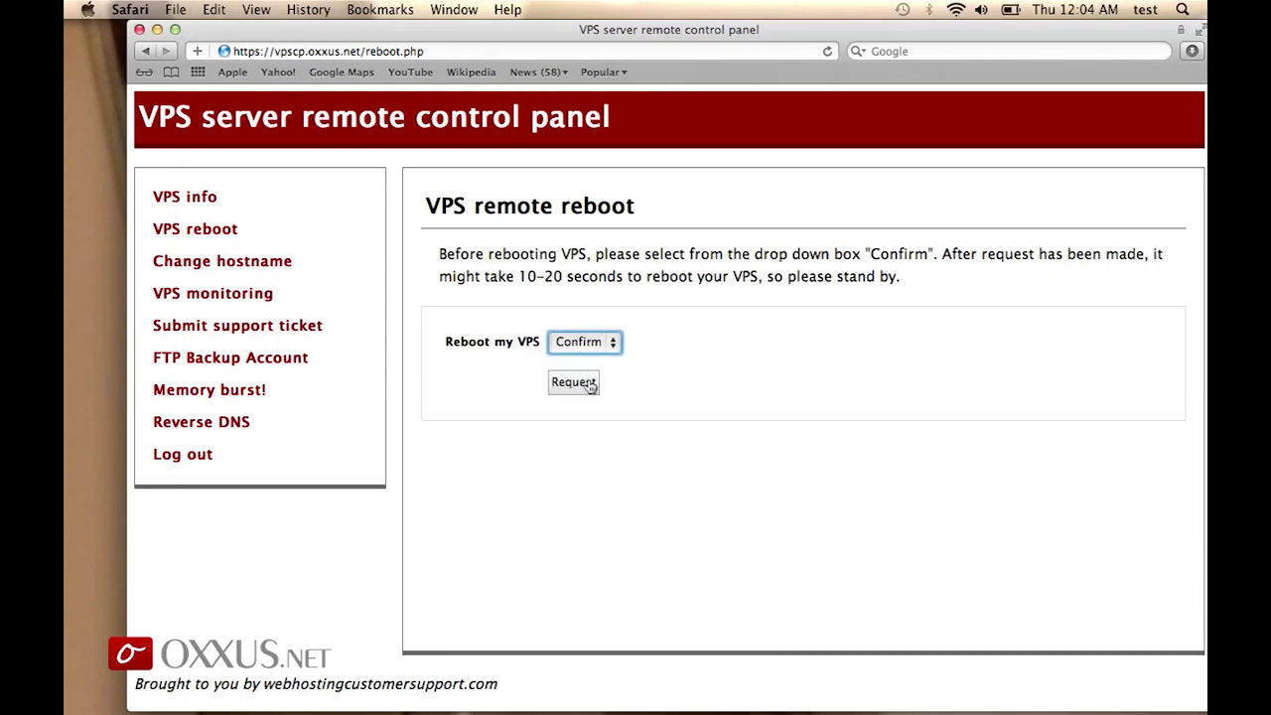
{"action": "left_click", "coordinate": [589, 386]}
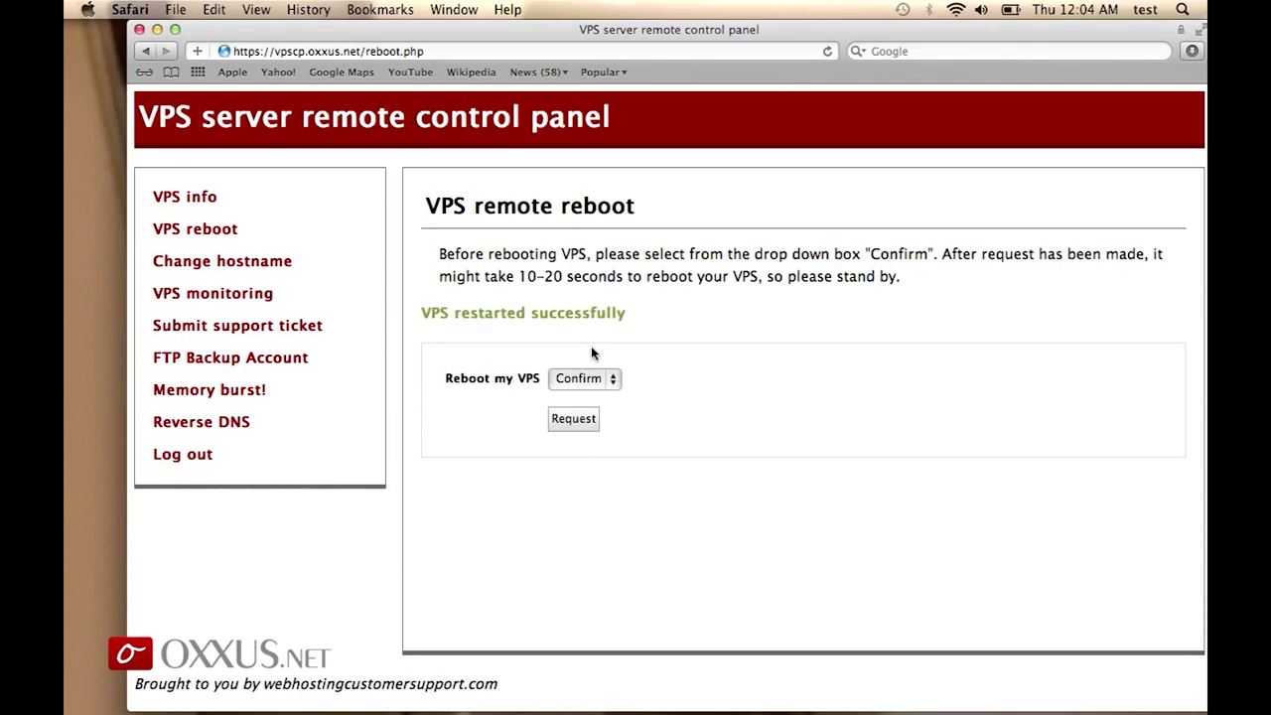
{"action": "left_click_drag", "start_coordinate": [421, 313], "coordinate": [629, 311]}
{"action": "left_click", "coordinate": [629, 311]}
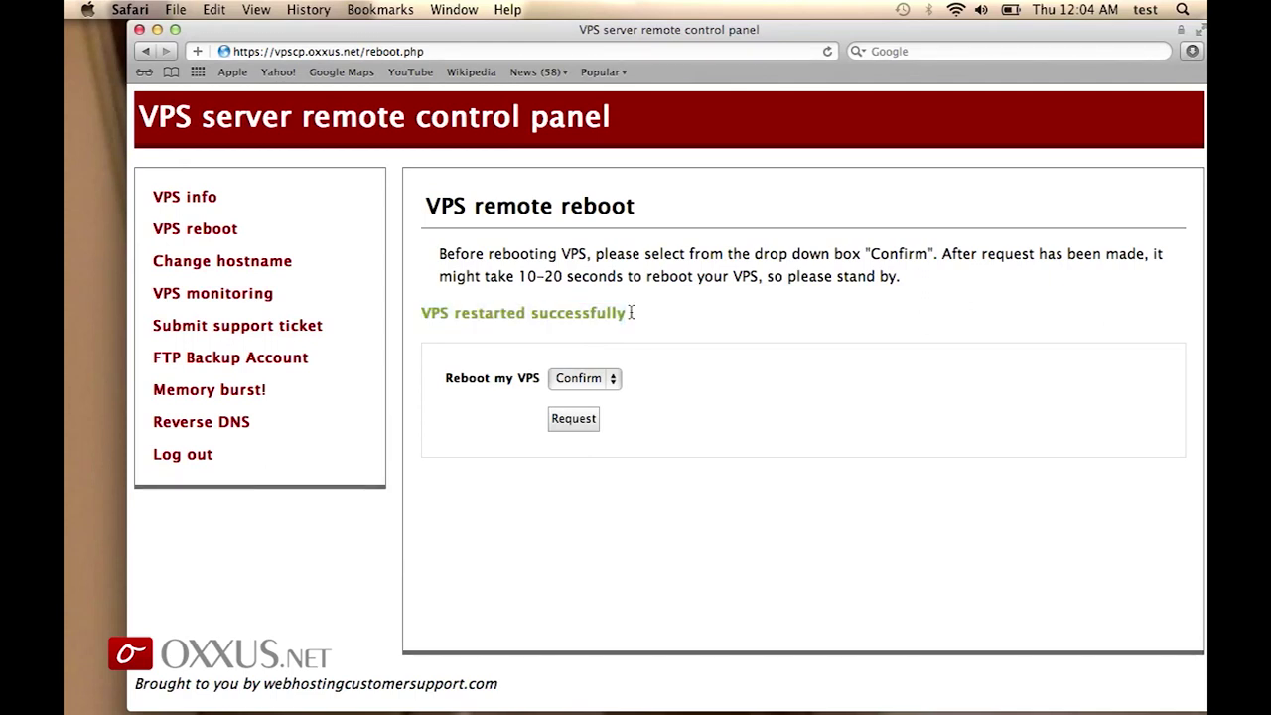
Step: Review the hostname change form and the overall VPS monitoring settings
{"action": "left_click", "coordinate": [322, 255]}
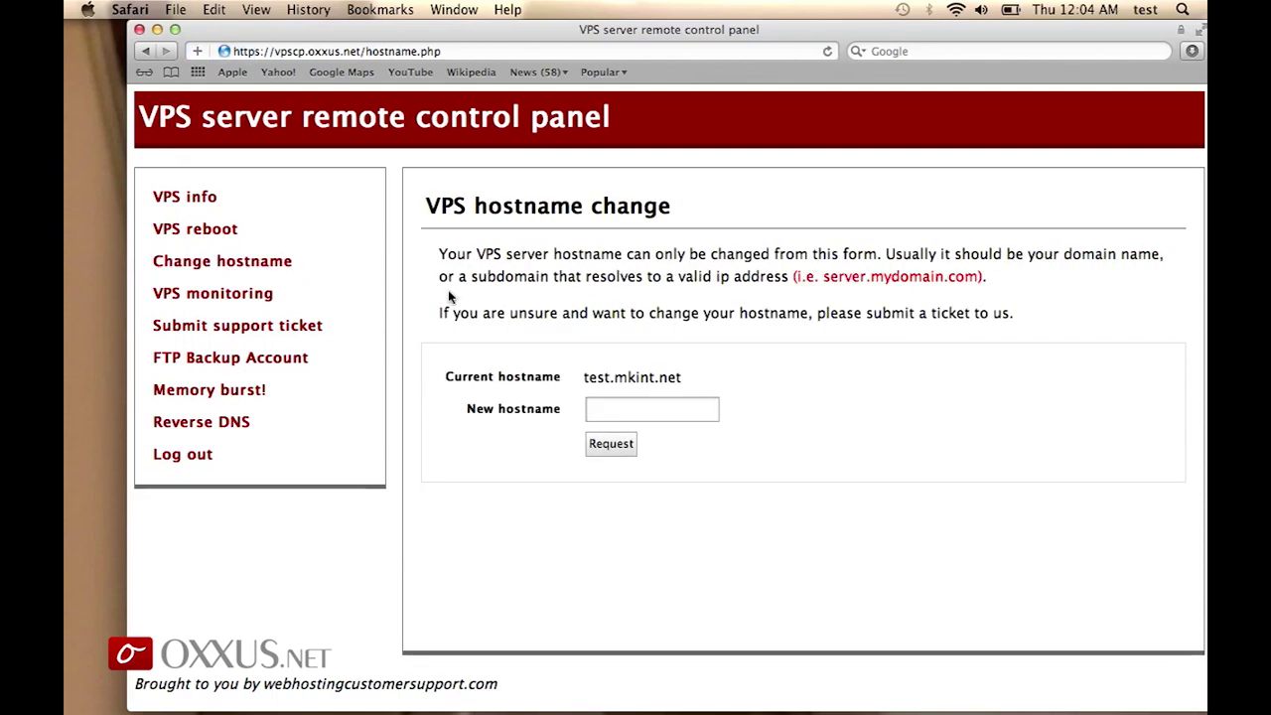
{"action": "left_click", "coordinate": [266, 295]}
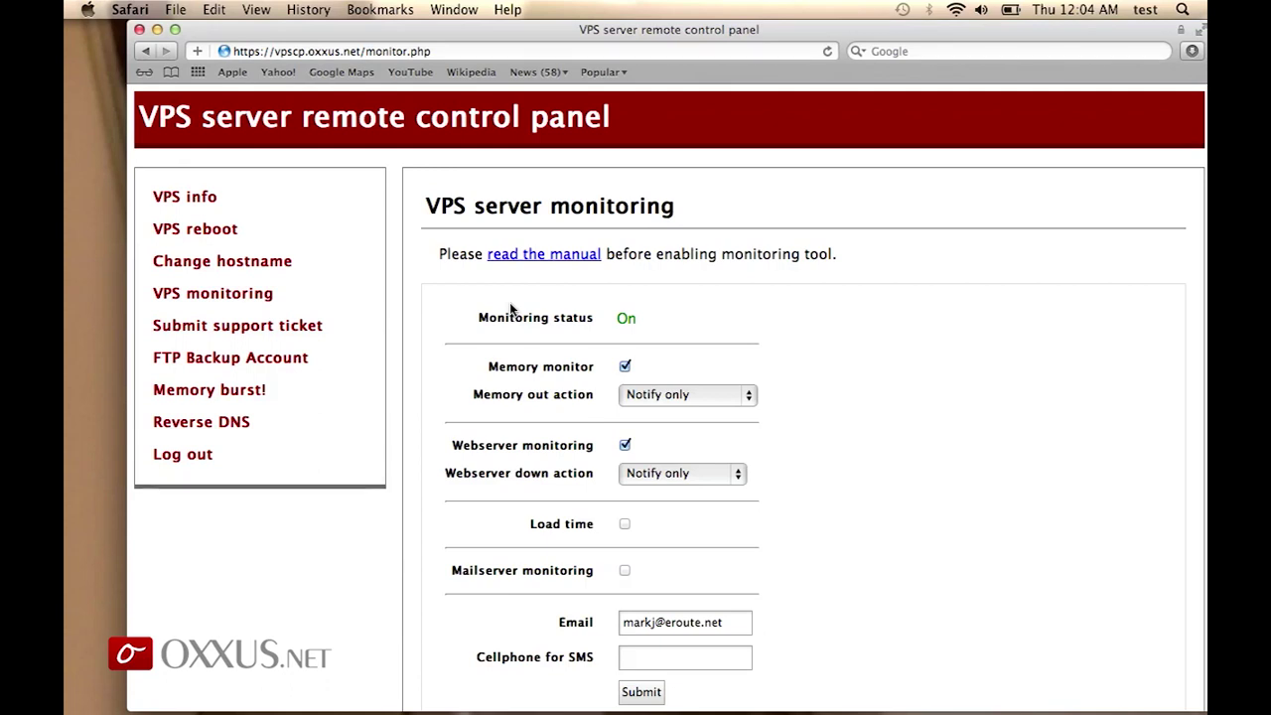
{"action": "scroll", "coordinate": [510, 307], "scroll_direction": "down", "scroll_amount": 3}
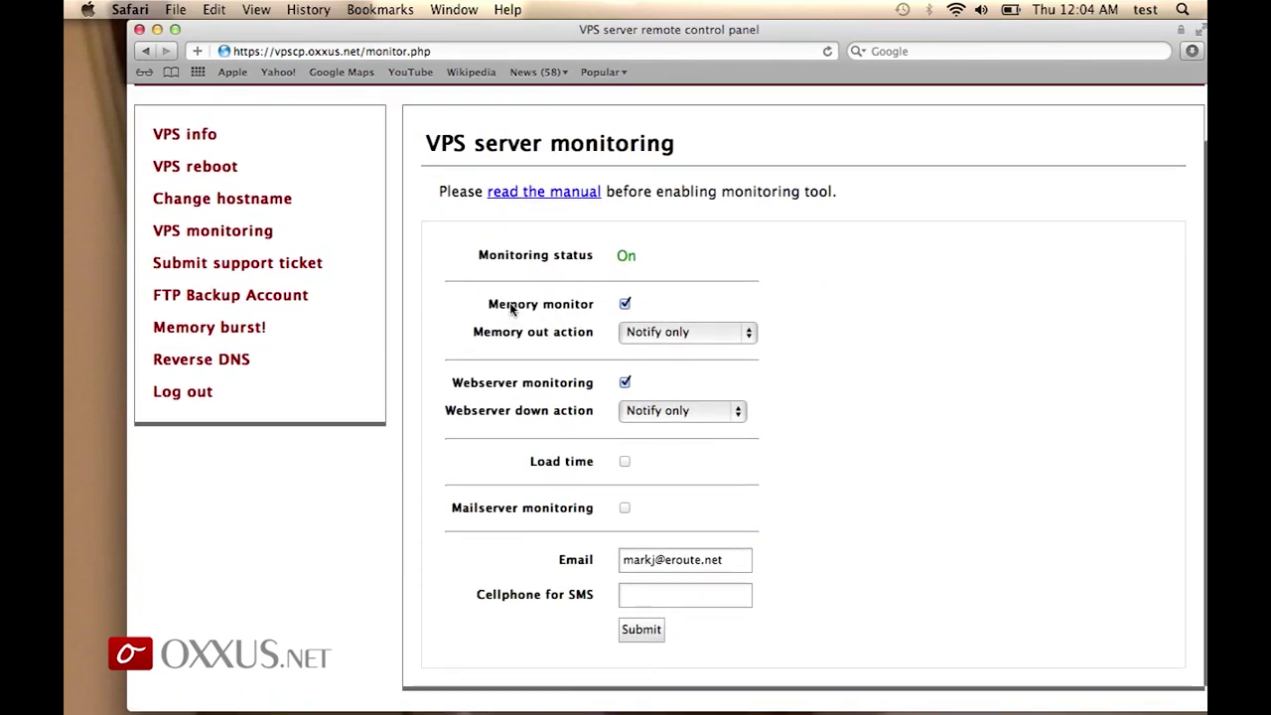
{"action": "scroll", "coordinate": [509, 304], "scroll_direction": "up", "scroll_amount": 2}
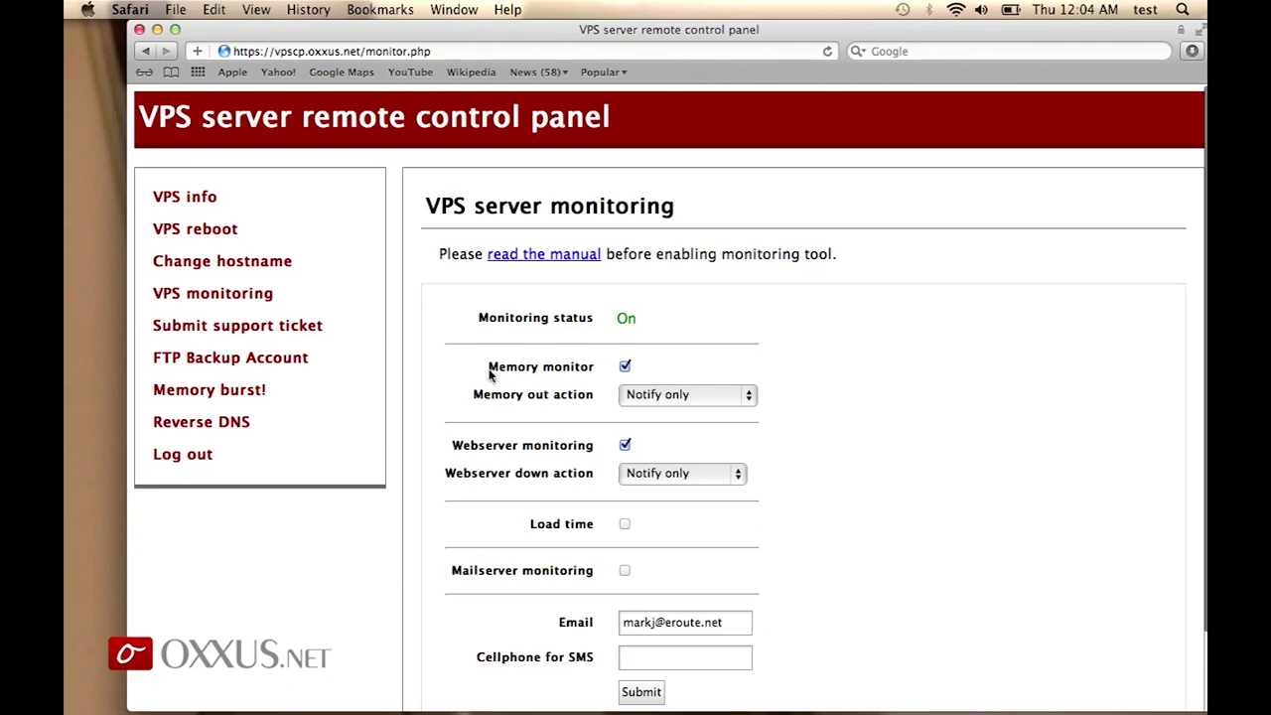
Step: Inspect the memory out action choices and keep Notify only selected
{"action": "left_click", "coordinate": [662, 395]}
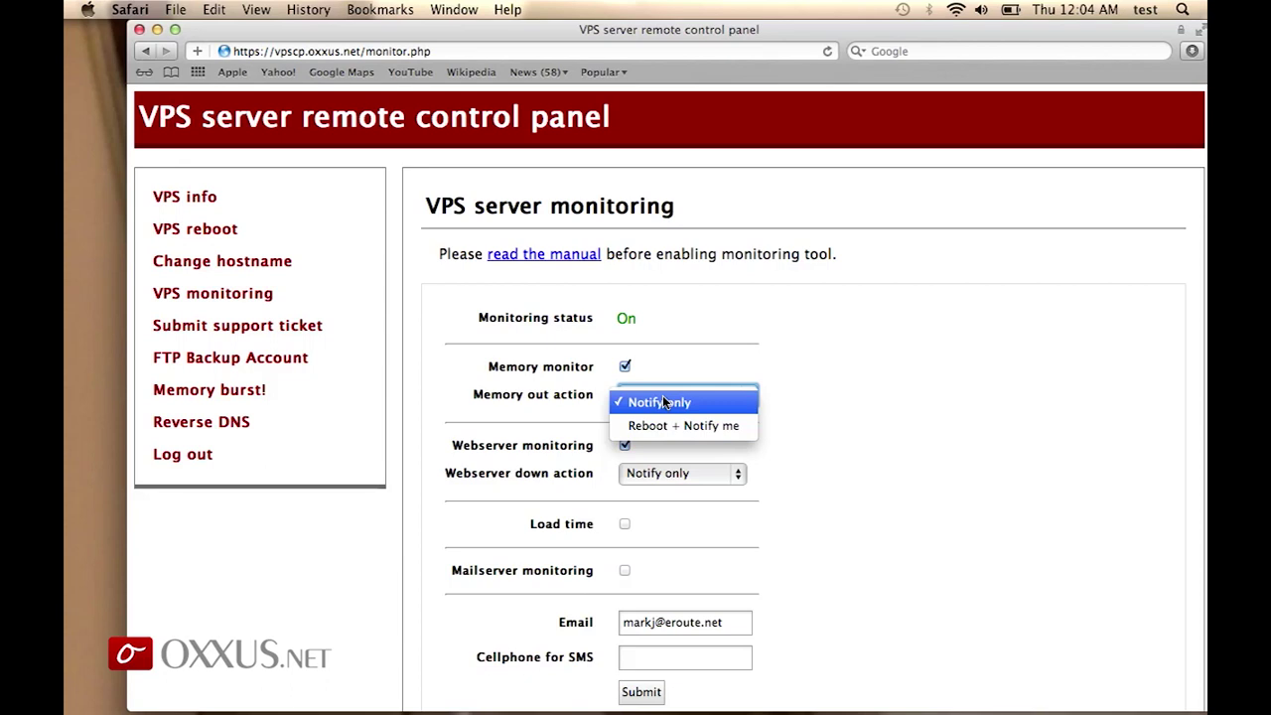
{"action": "left_click", "coordinate": [662, 398]}
{"action": "left_click", "coordinate": [521, 463]}
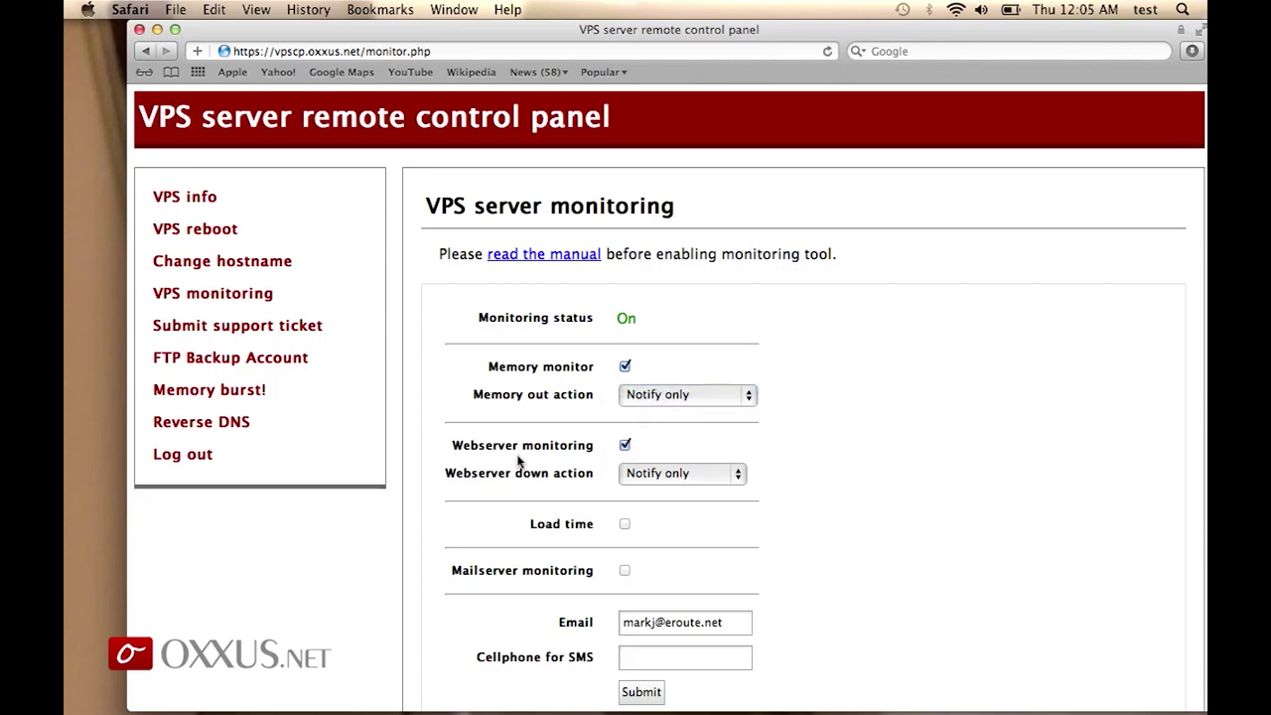
Step: Set the webserver down action to Restart and notify and locate its restart command line field
{"action": "left_click", "coordinate": [644, 475]}
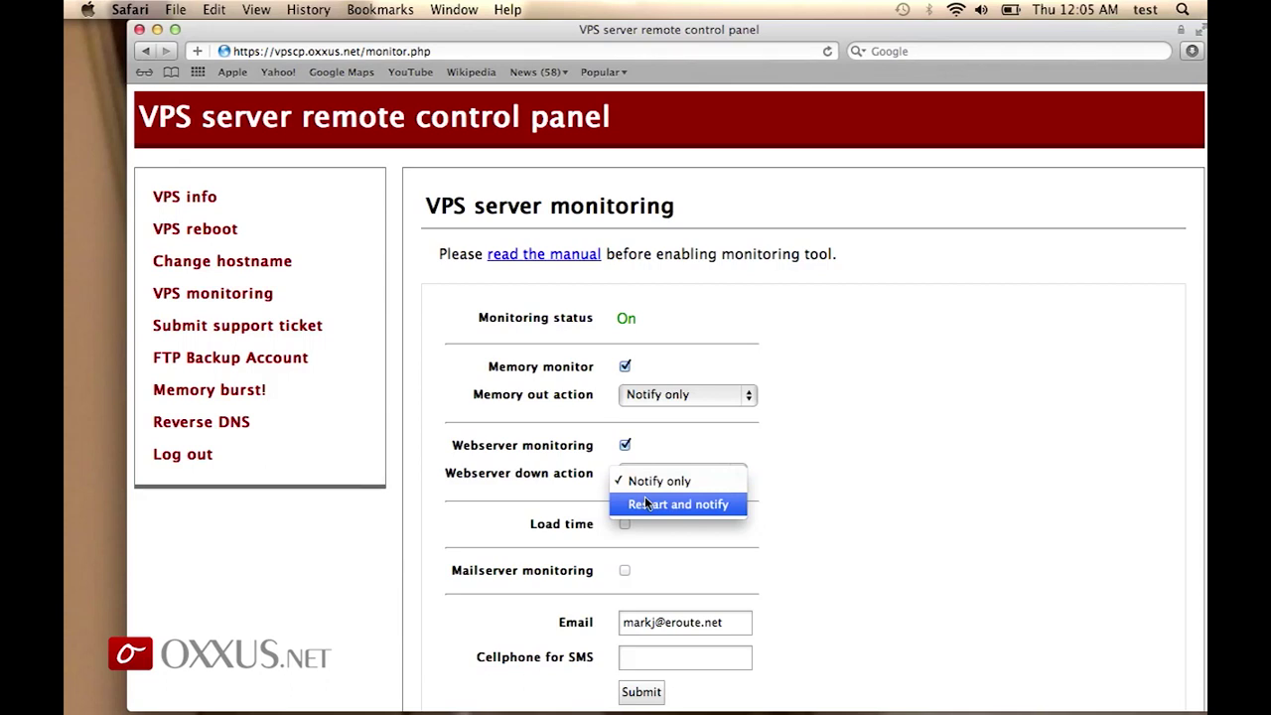
{"action": "left_click", "coordinate": [647, 504]}
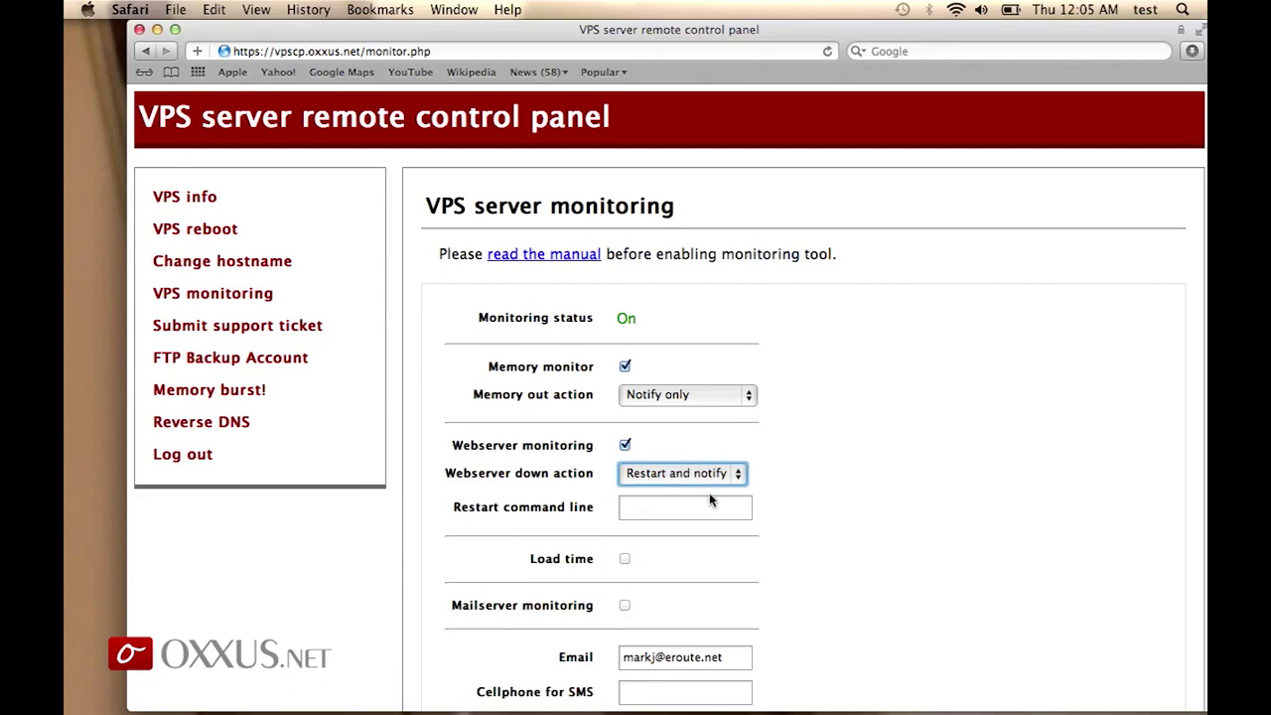
{"action": "triple_click", "coordinate": [524, 511]}
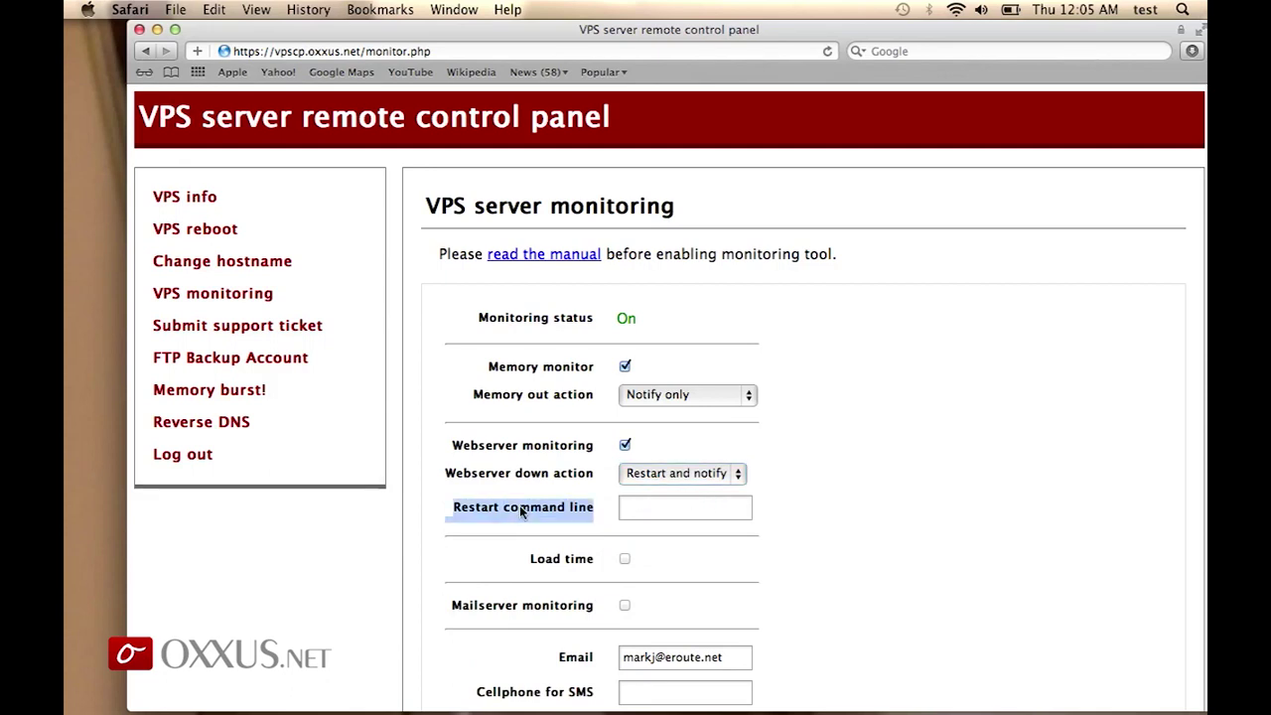
{"action": "left_click", "coordinate": [637, 510]}
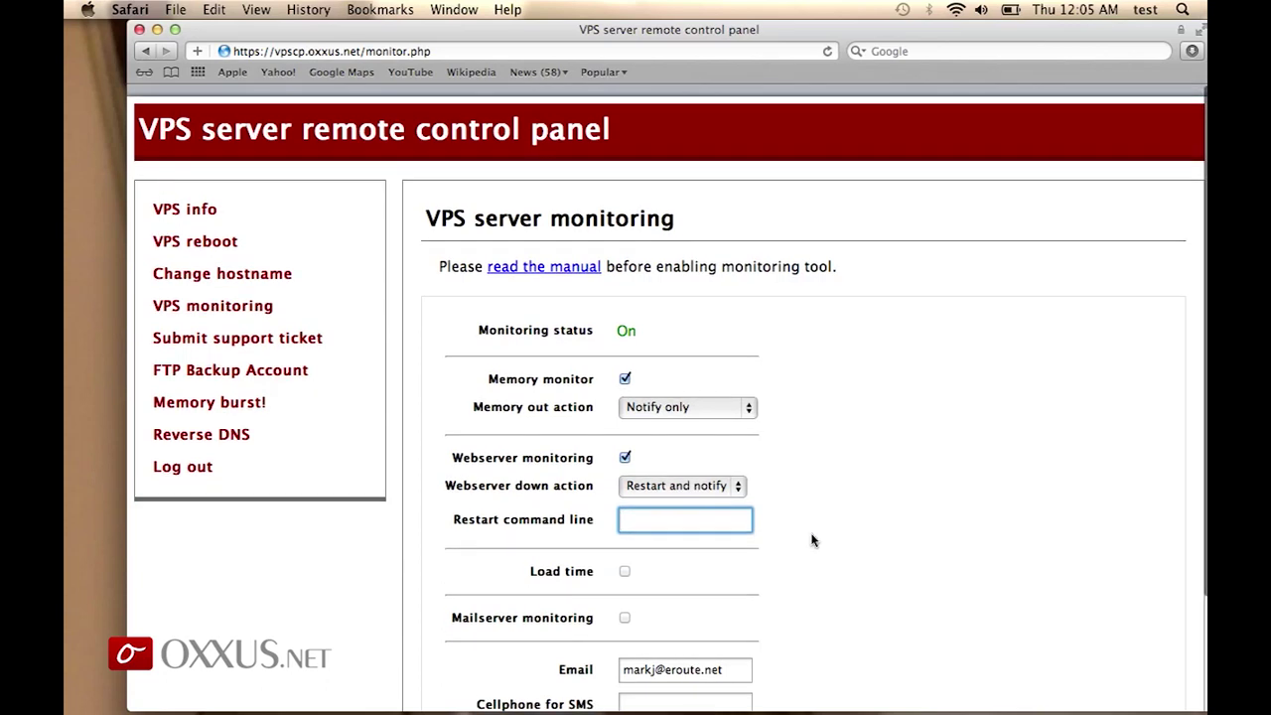
{"action": "scroll", "coordinate": [812, 540], "scroll_direction": "down", "scroll_amount": 5}
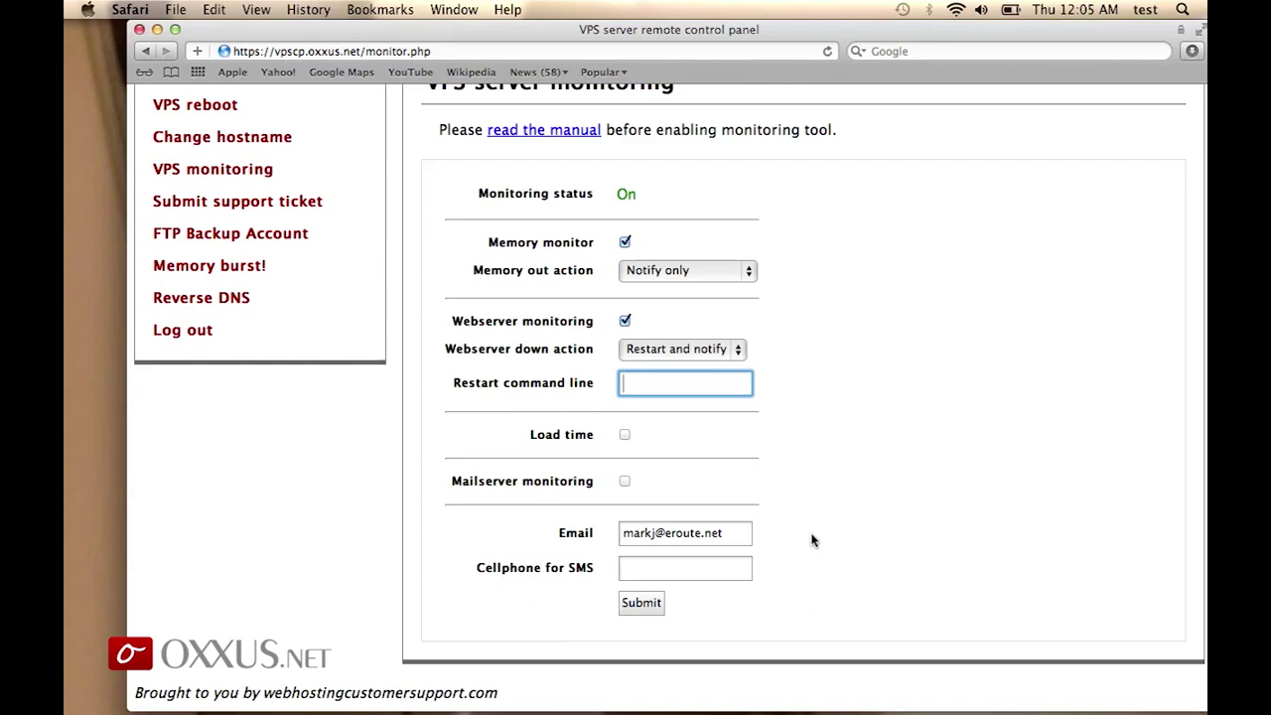
Step: Examine the load time option, the SMS cellphone field and the memory out action choices without changing them
{"action": "triple_click", "coordinate": [553, 437]}
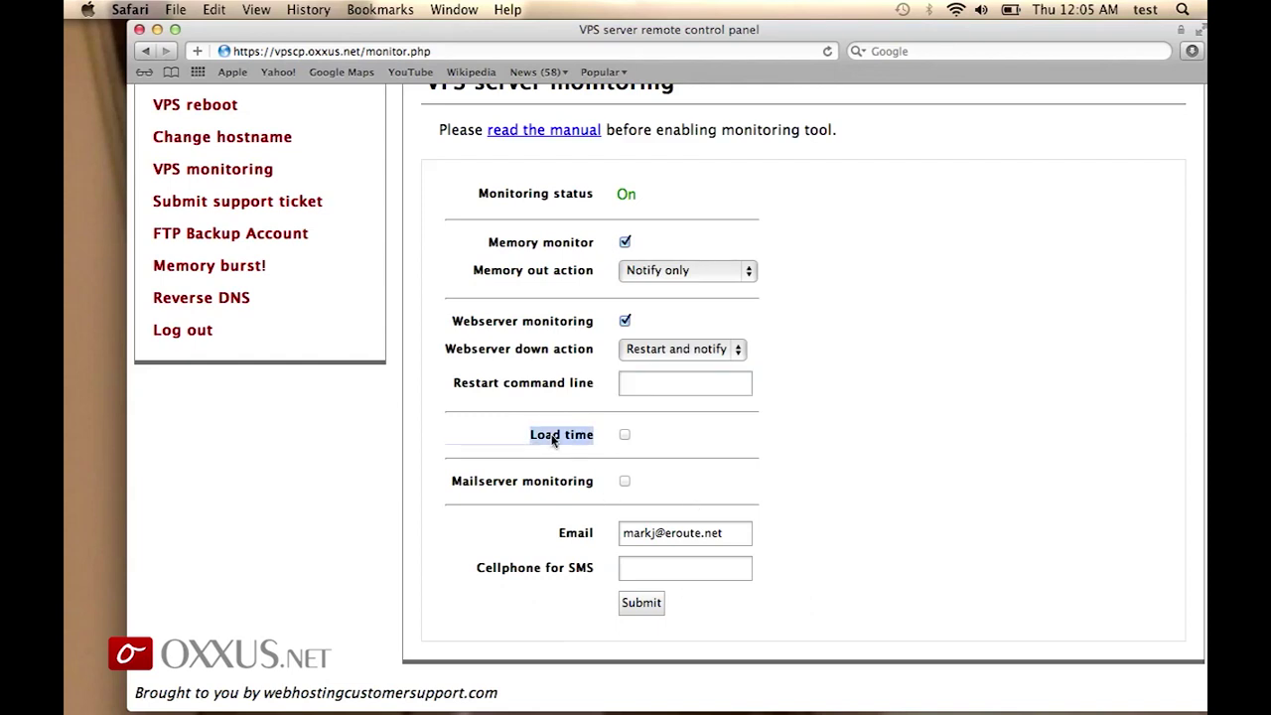
{"action": "left_click", "coordinate": [553, 438]}
{"action": "left_click", "coordinate": [671, 567]}
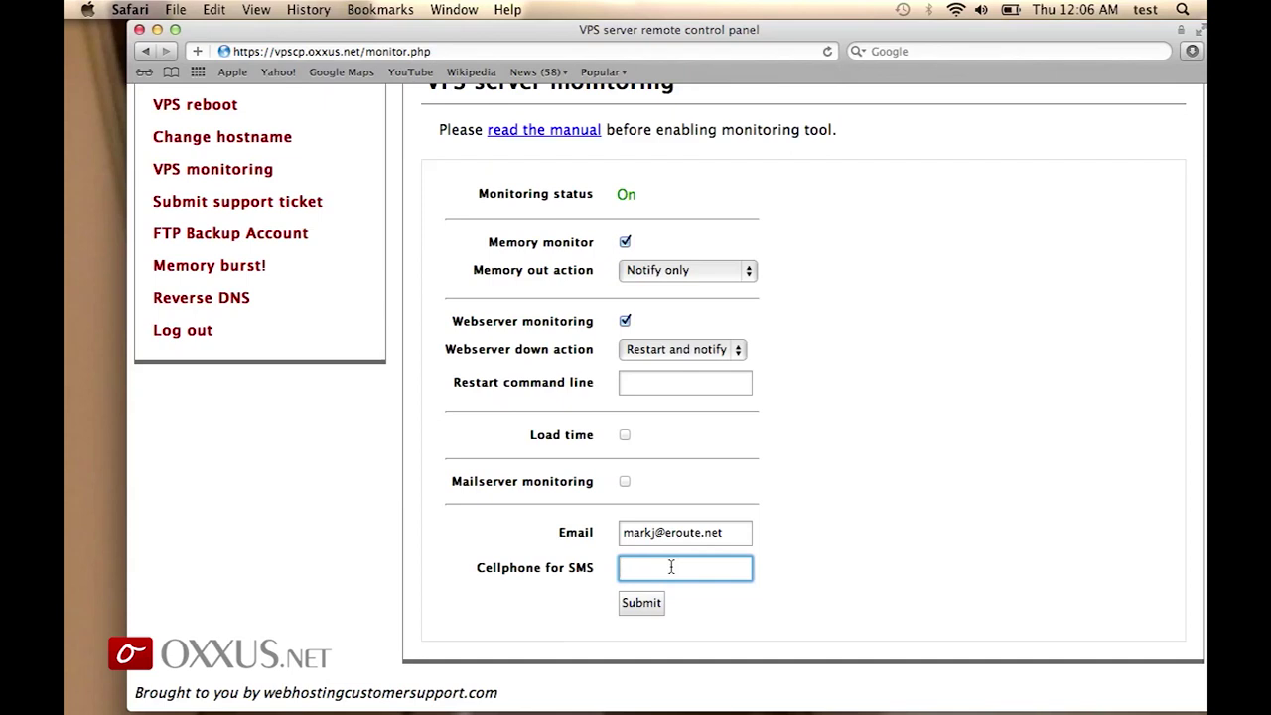
{"action": "left_click", "coordinate": [723, 277]}
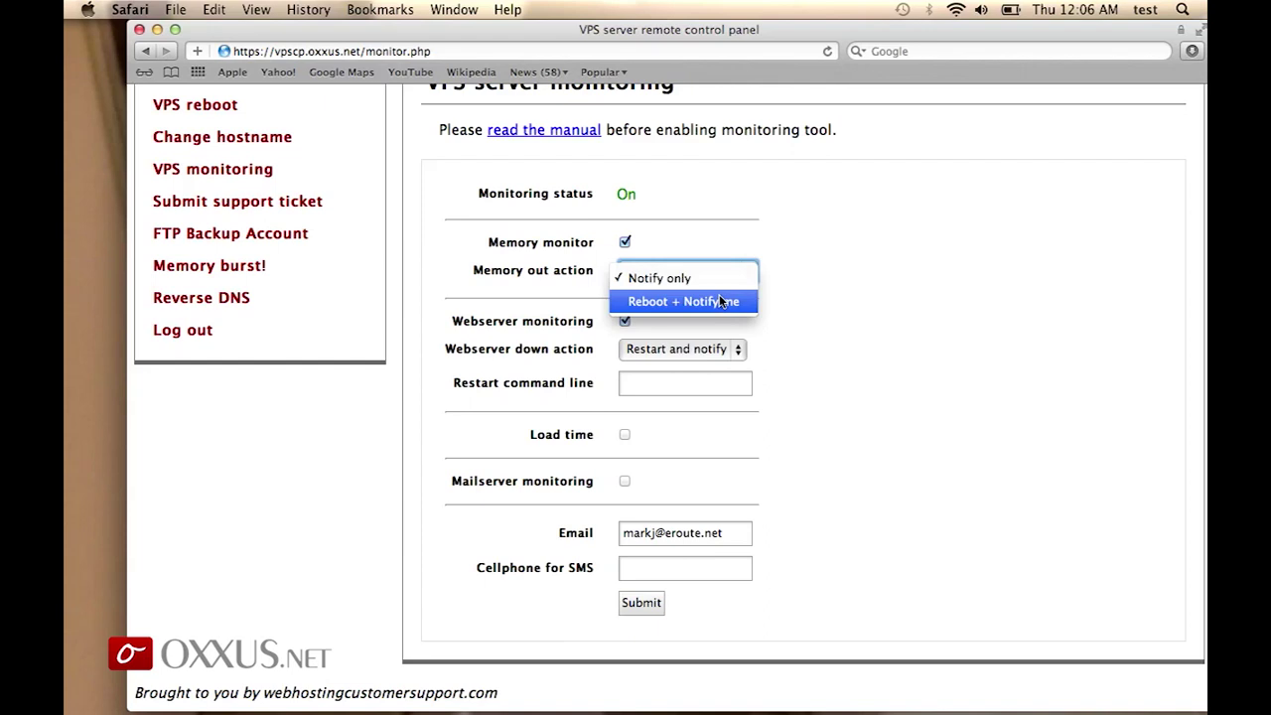
{"action": "left_click", "coordinate": [814, 277]}
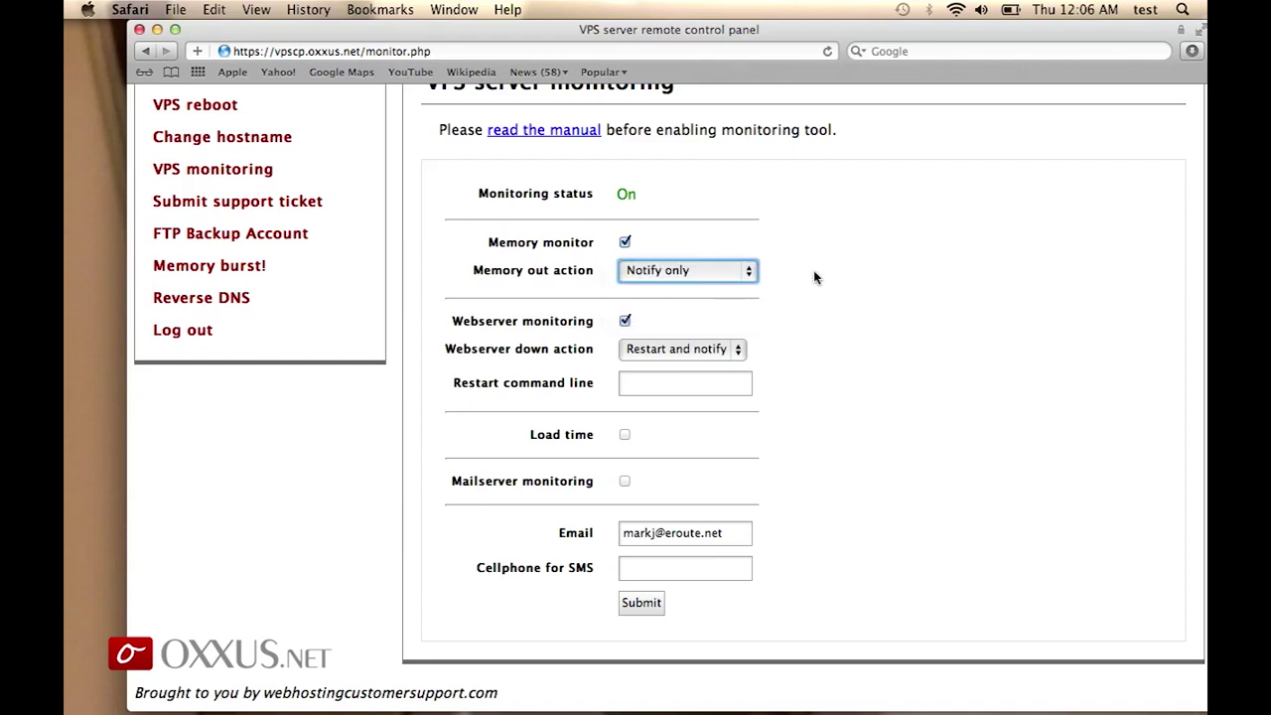
{"action": "left_click", "coordinate": [780, 458]}
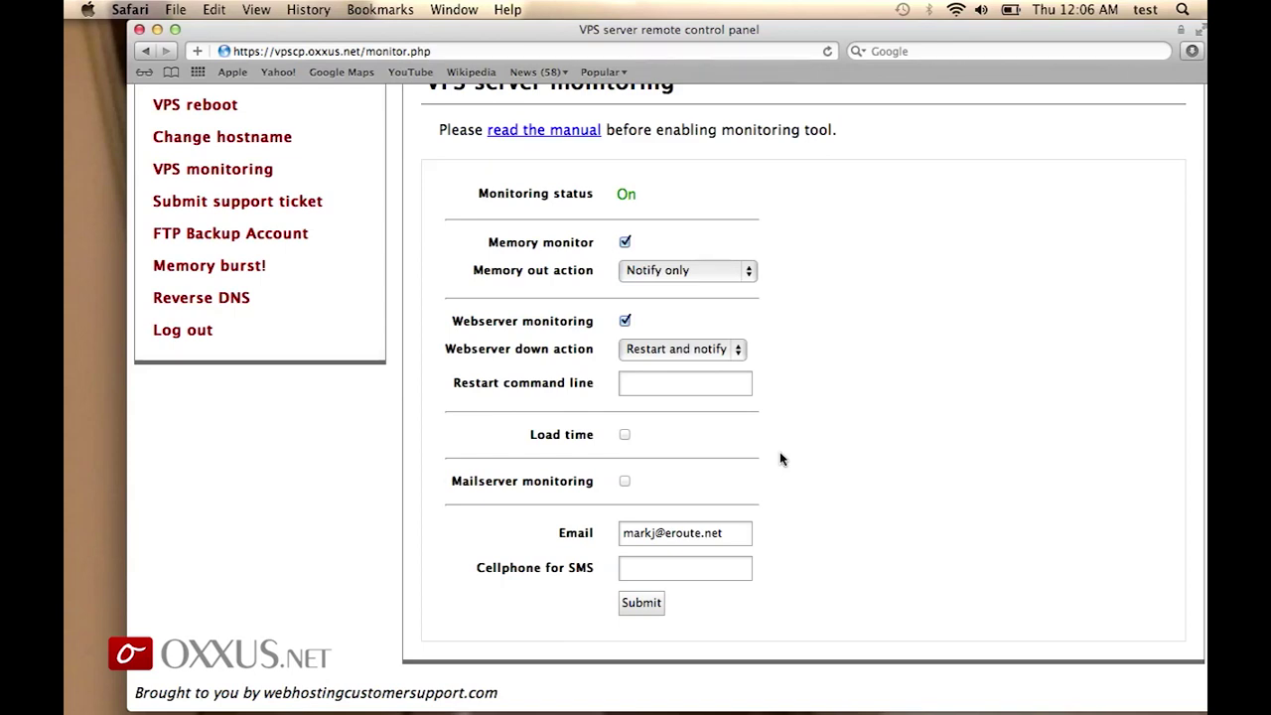
Step: Review the VPS support ticket form and the FTP backup account details
{"action": "left_click", "coordinate": [286, 208]}
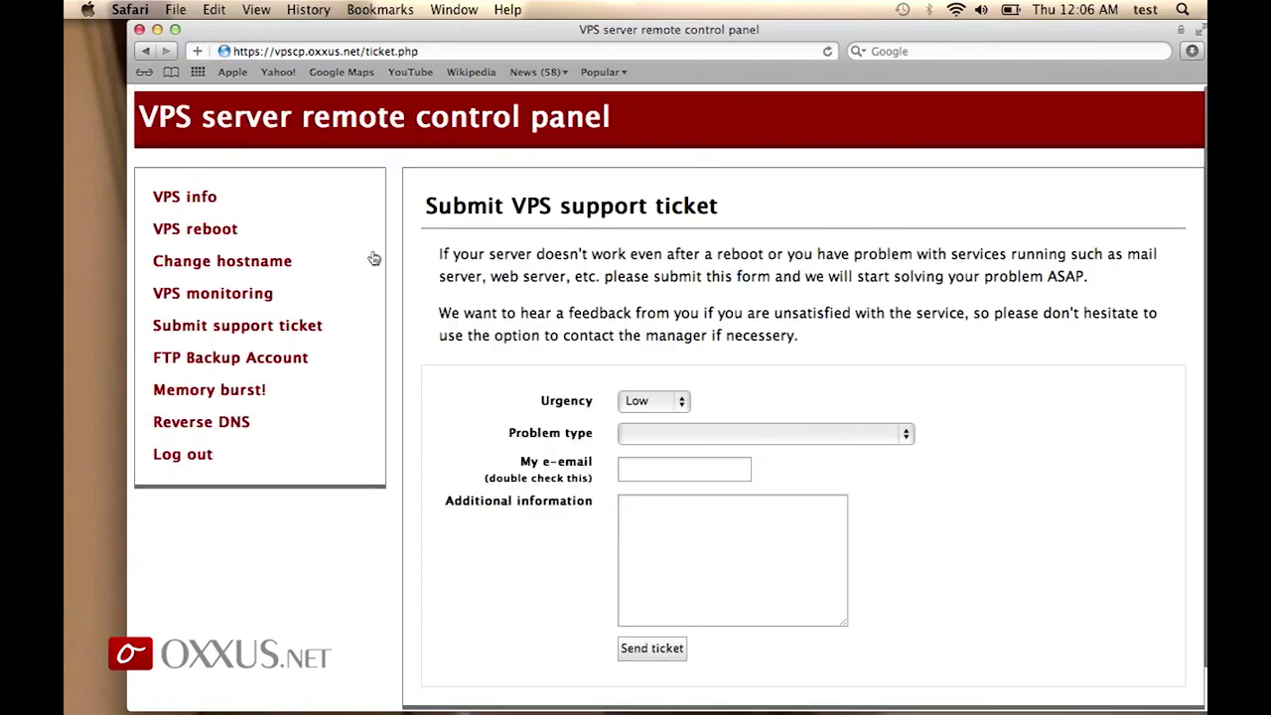
{"action": "left_click", "coordinate": [314, 357]}
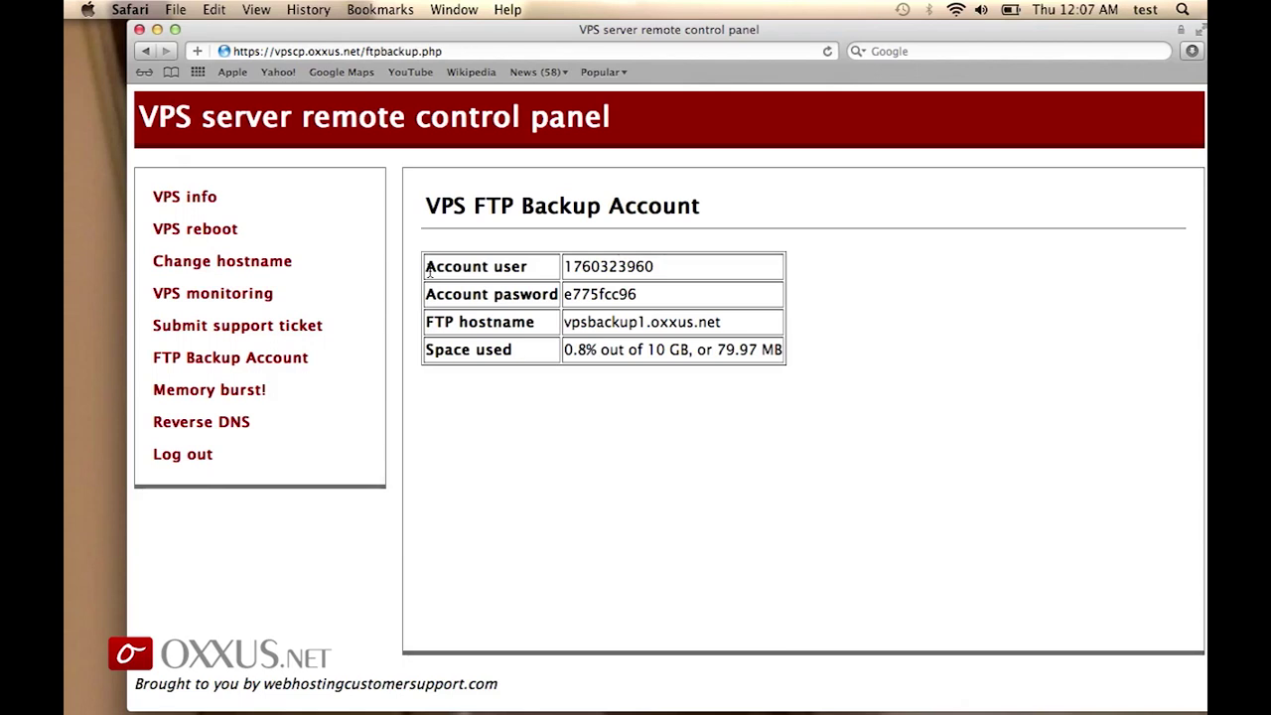
Step: Examine the amounts offered for a free 48 hour memory burst, leaving Advanced VPS + 1 - 4 GB selected
{"action": "left_click", "coordinate": [242, 395]}
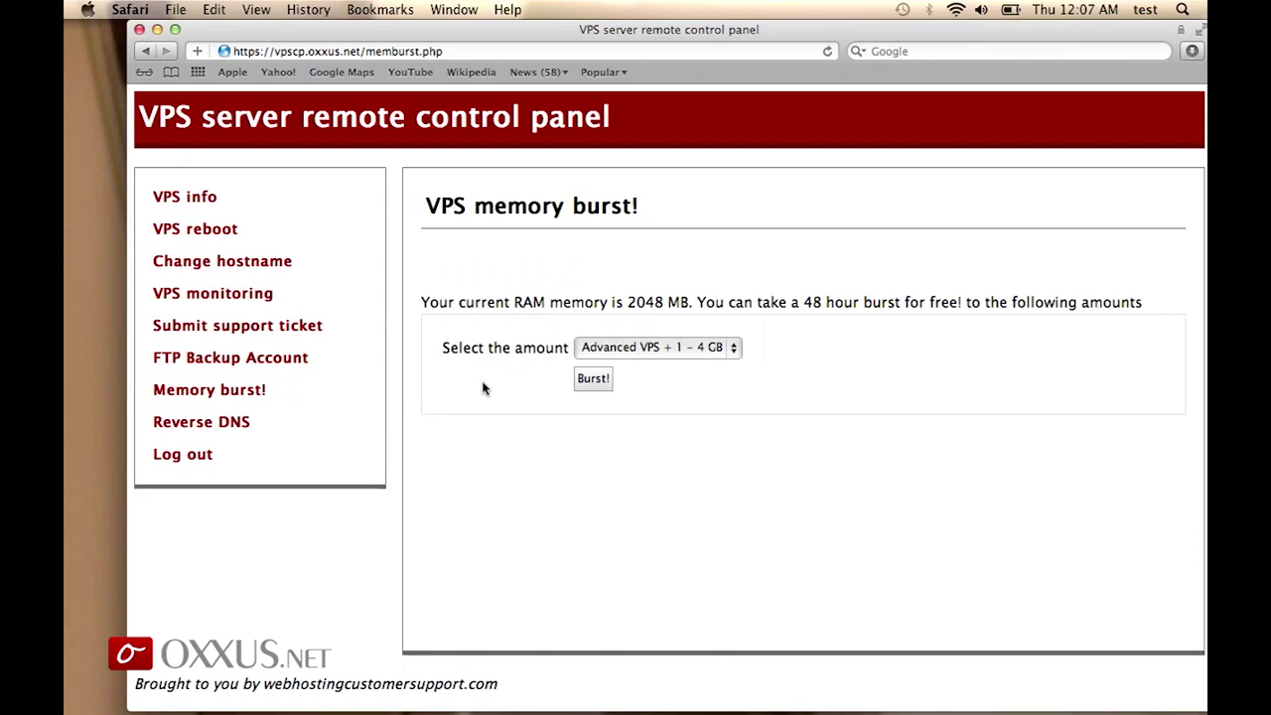
{"action": "left_click", "coordinate": [643, 347]}
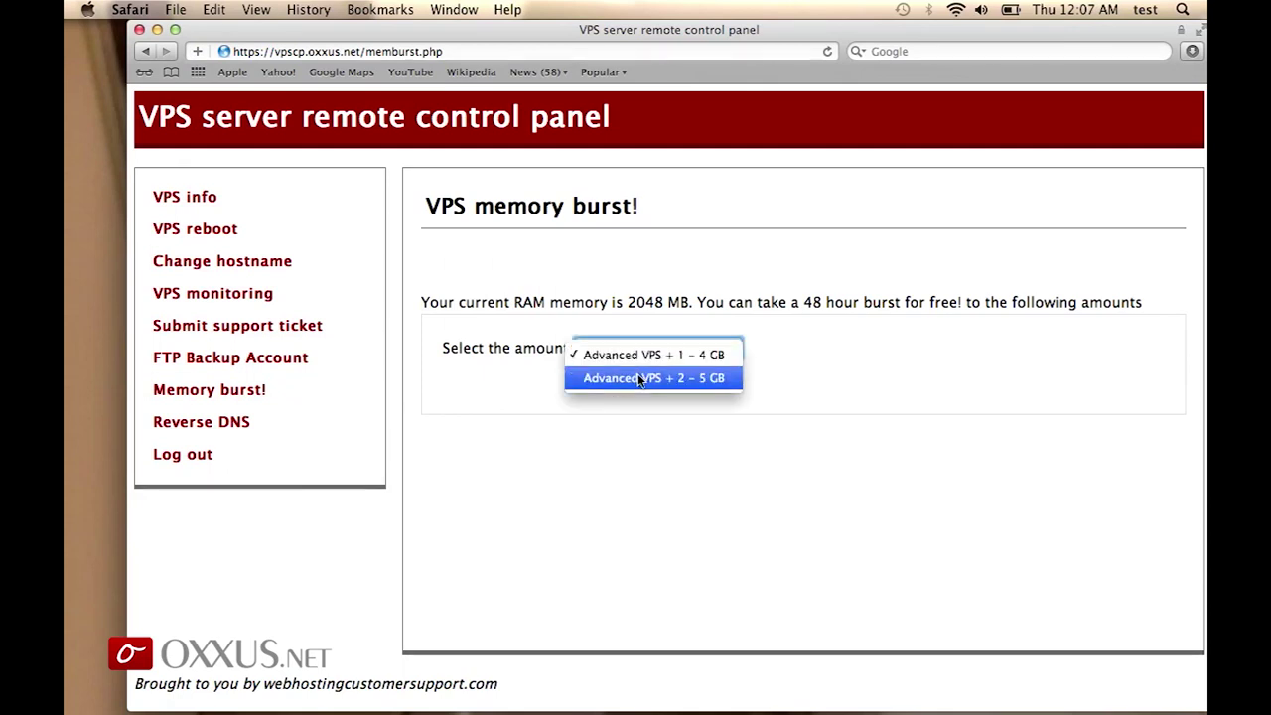
{"action": "left_click", "coordinate": [615, 314]}
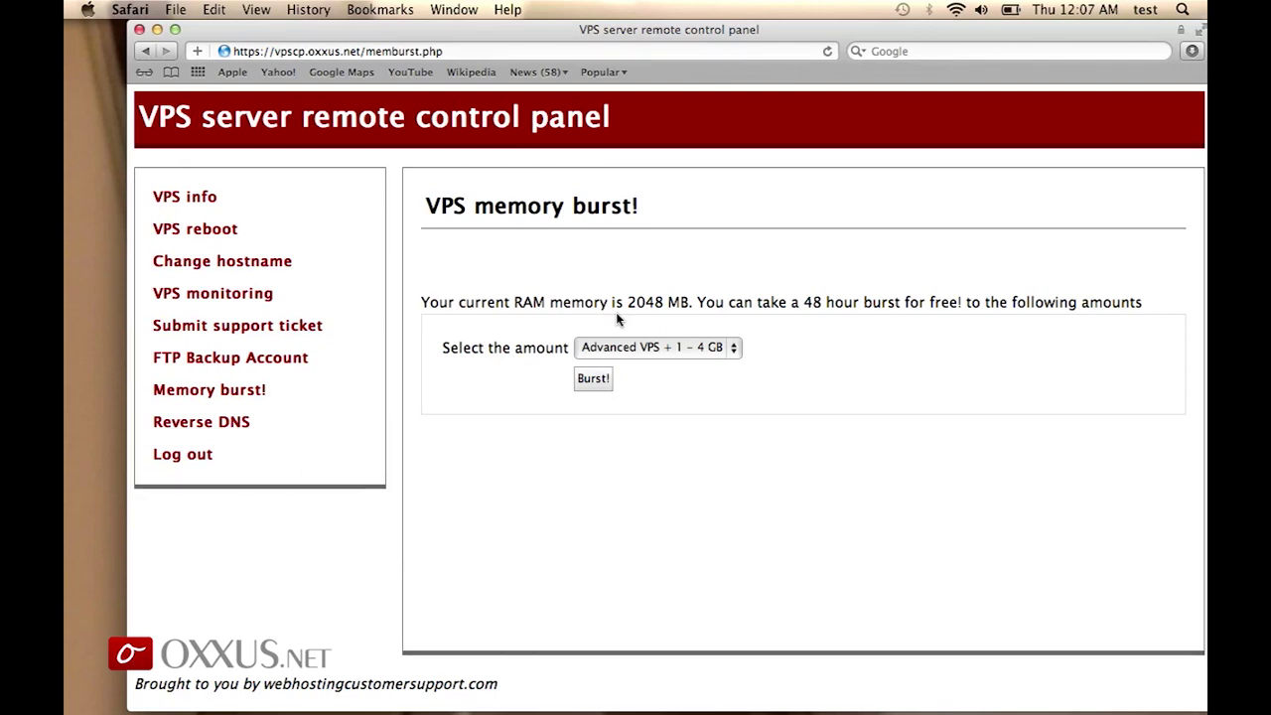
{"action": "left_click", "coordinate": [650, 358]}
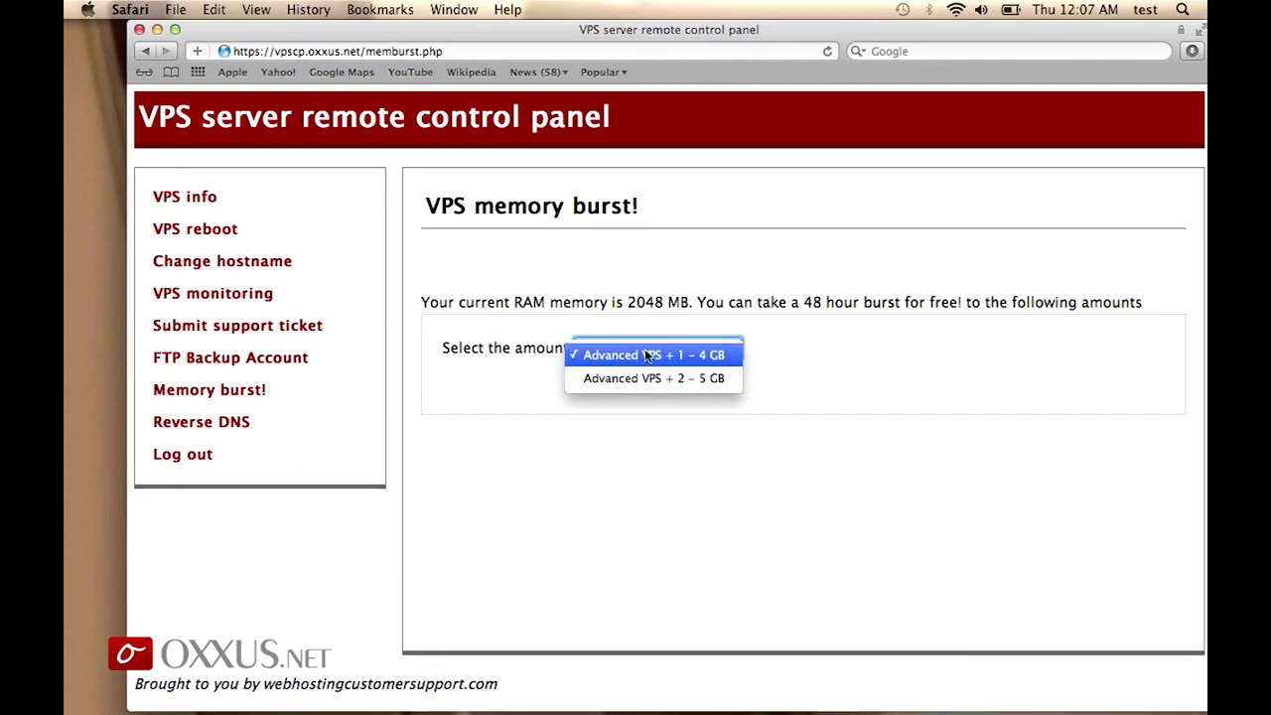
{"action": "left_click", "coordinate": [618, 353]}
{"action": "left_click", "coordinate": [495, 349]}
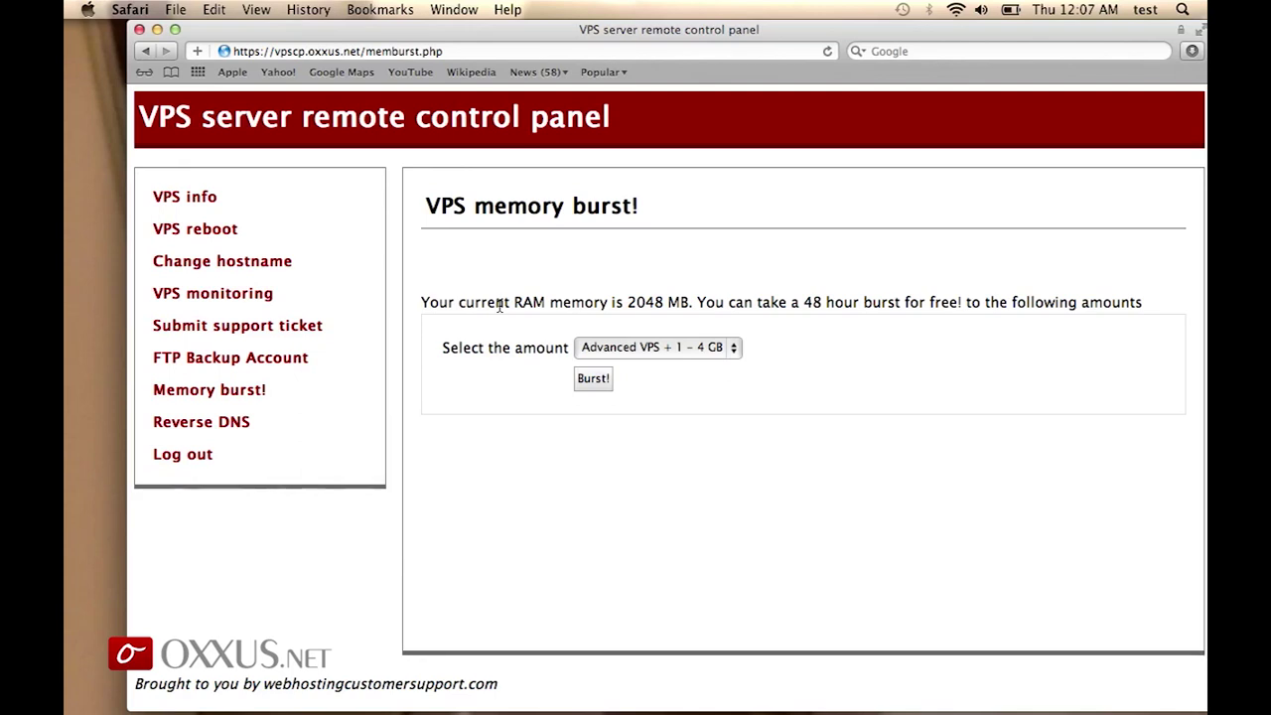
Step: Open the Reverse DNS page of the VPS
{"action": "left_click", "coordinate": [252, 433]}
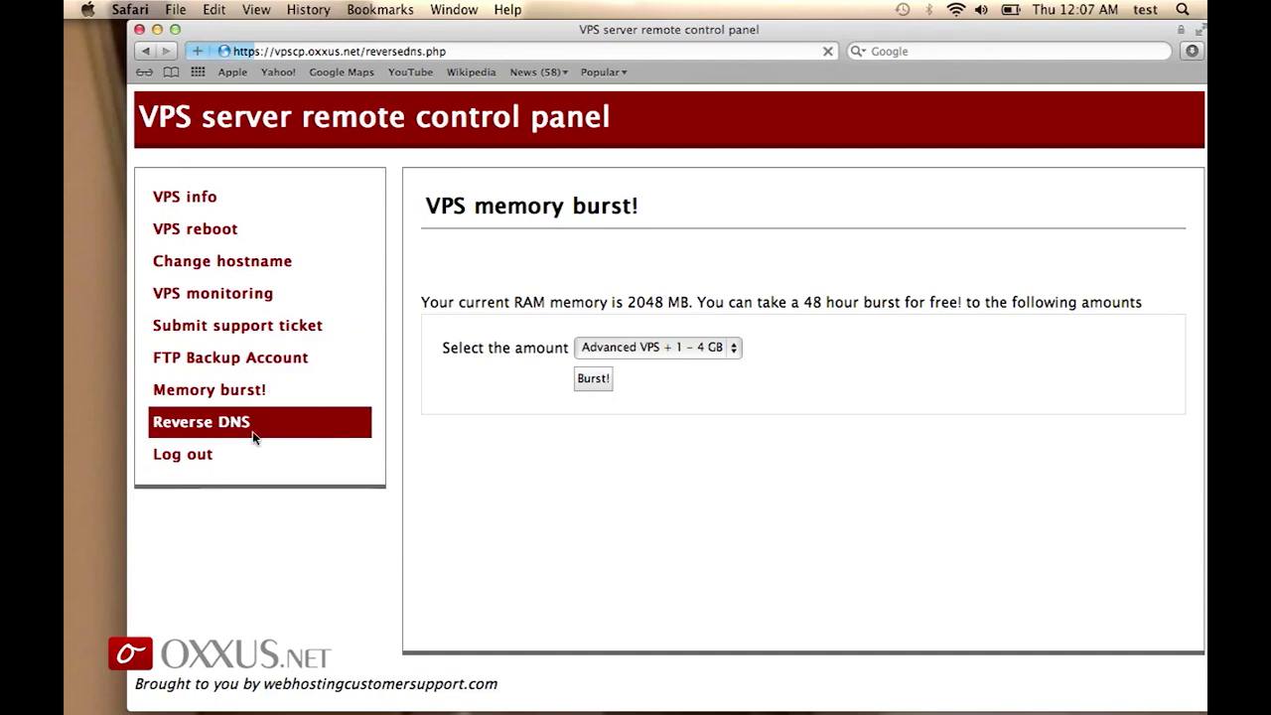